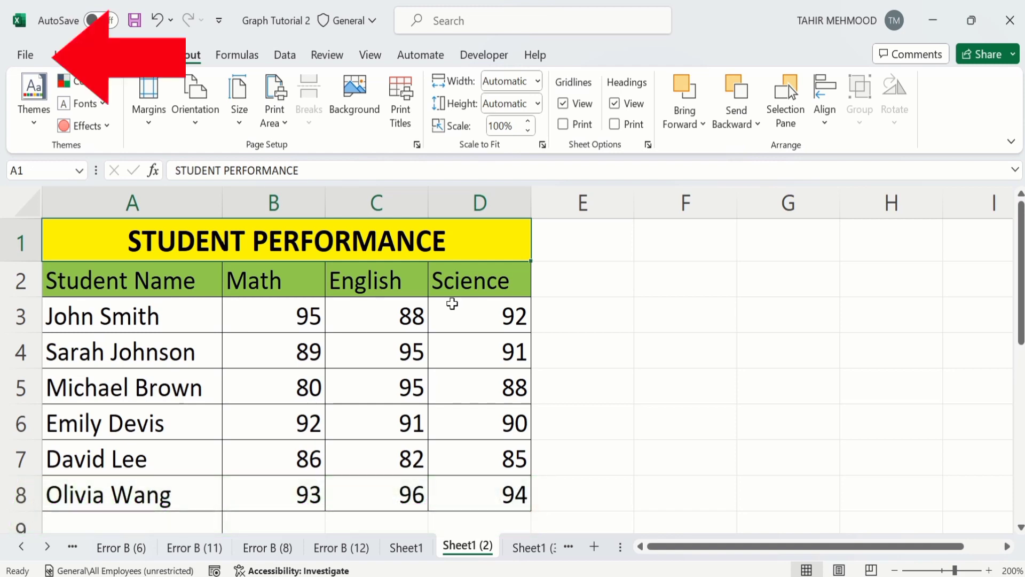
# Open the File > Account page showing the White Office Theme and Clouds background
pyautogui.click(25, 54)
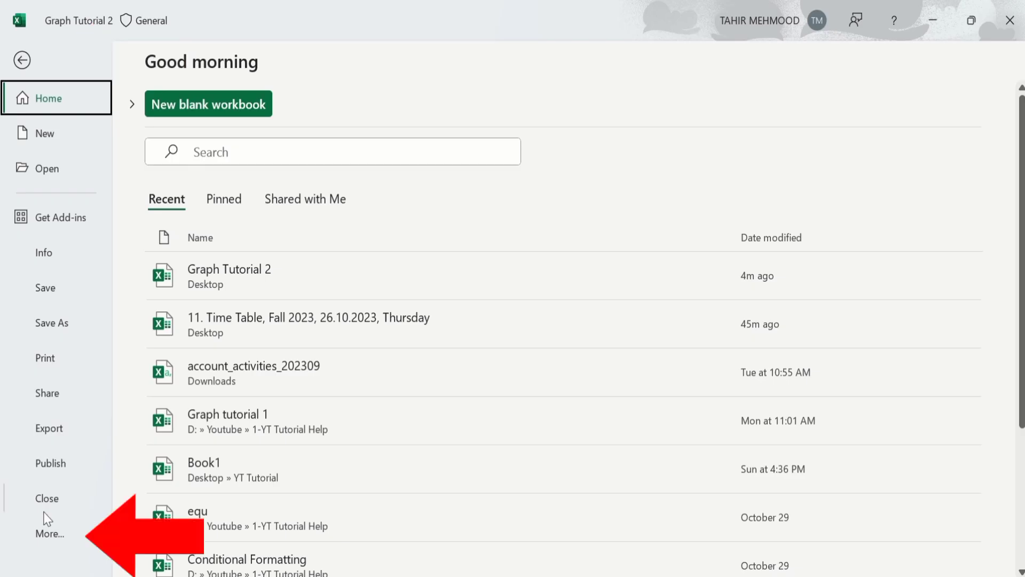
pyautogui.click(48, 534)
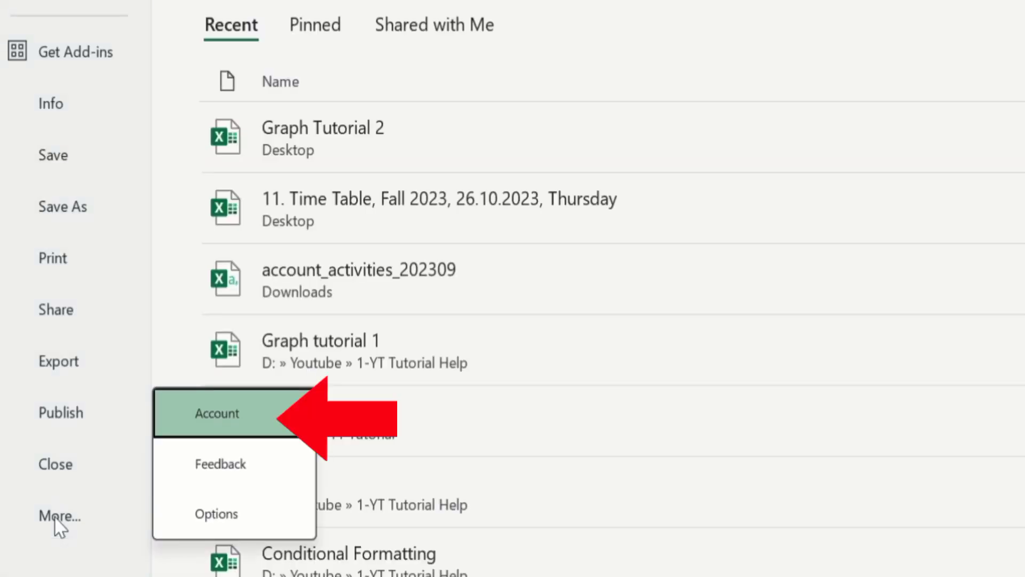
pyautogui.click(213, 418)
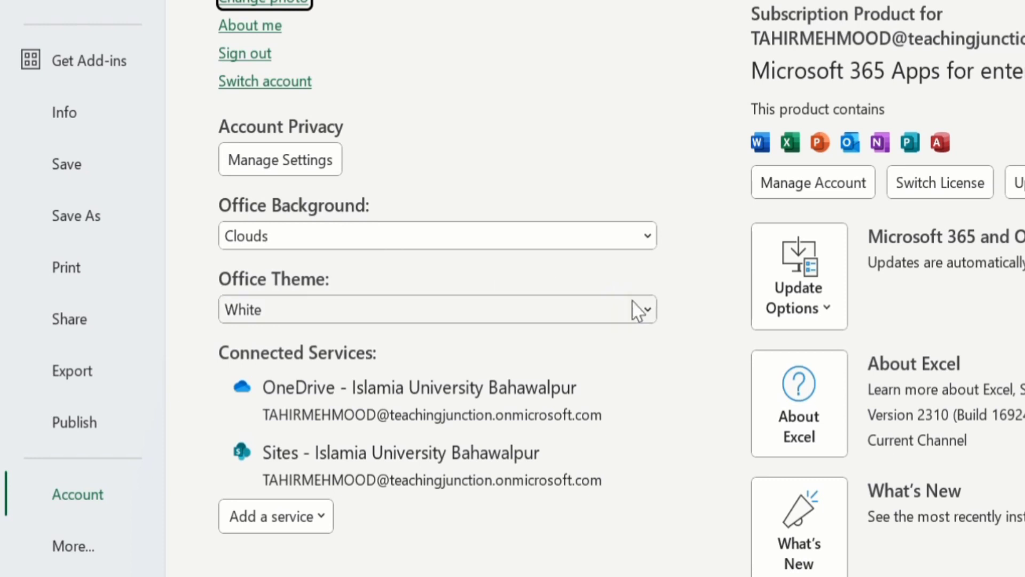
# Set the Office Theme to Black and go back to the STUDENT PERFORMANCE sheet
pyautogui.click(647, 309)
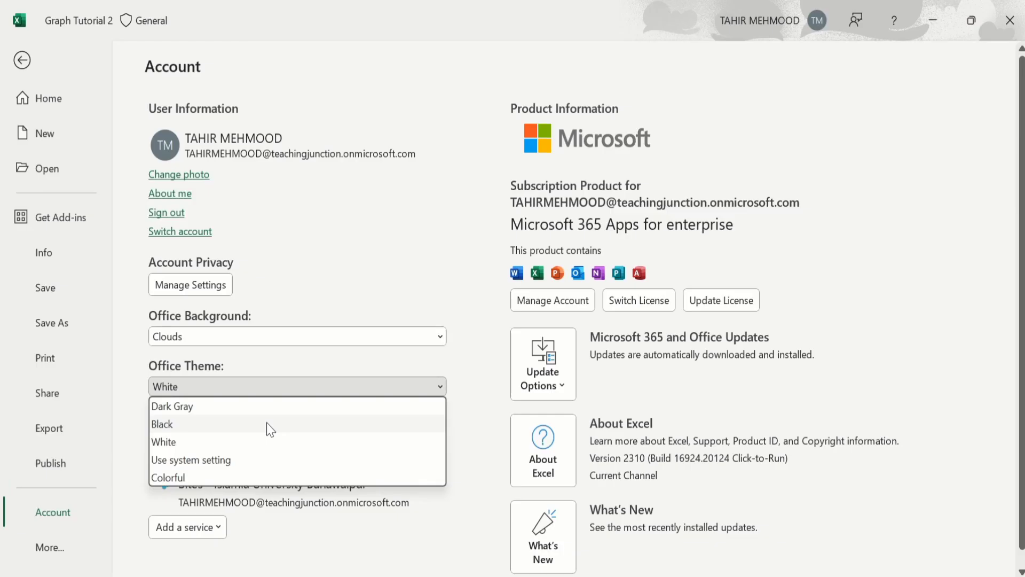
pyautogui.click(391, 370)
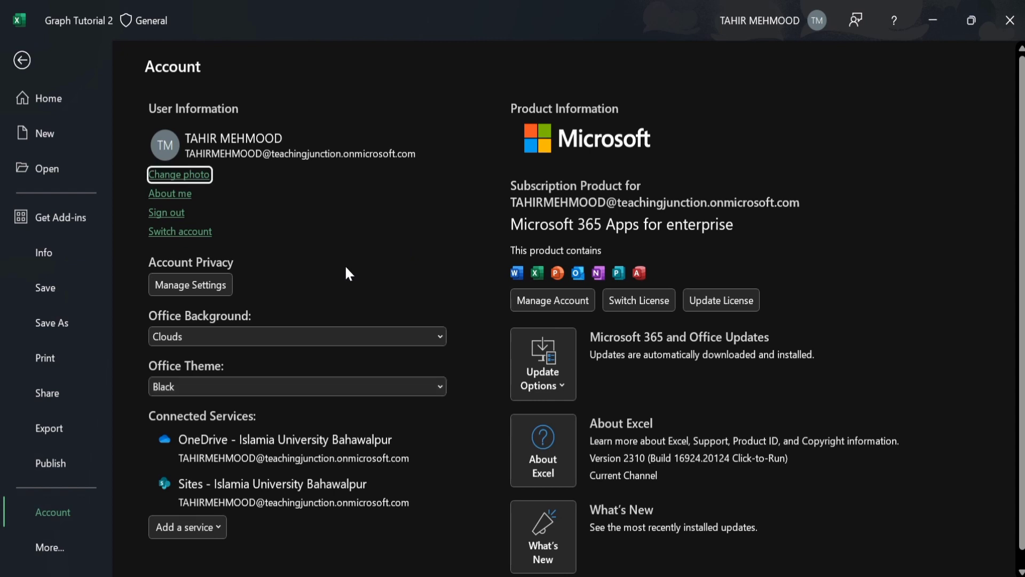
pyautogui.click(23, 60)
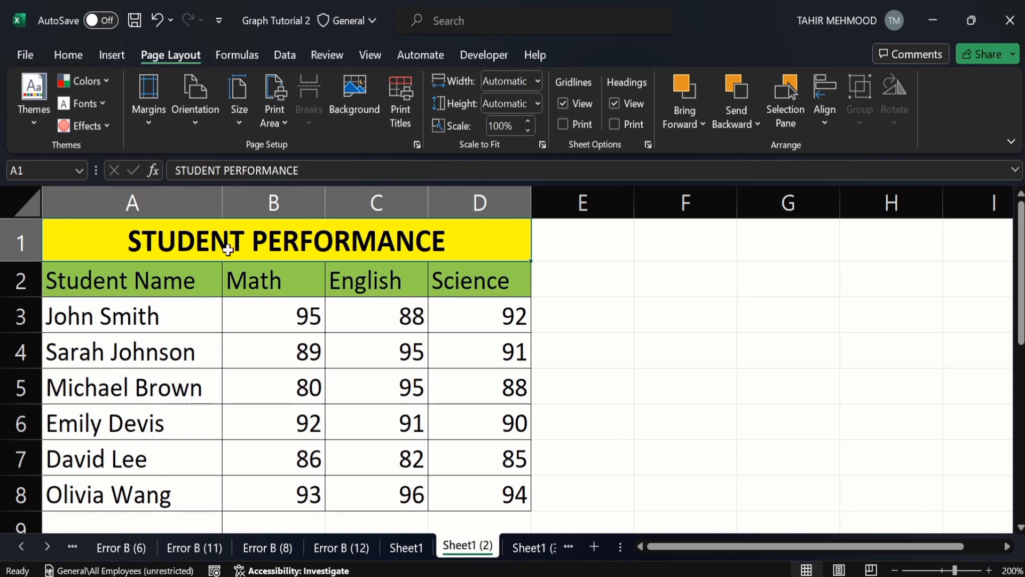
# Change the Office Theme from Black to Colorful in Account settings, then return to the sheet
pyautogui.click(23, 58)
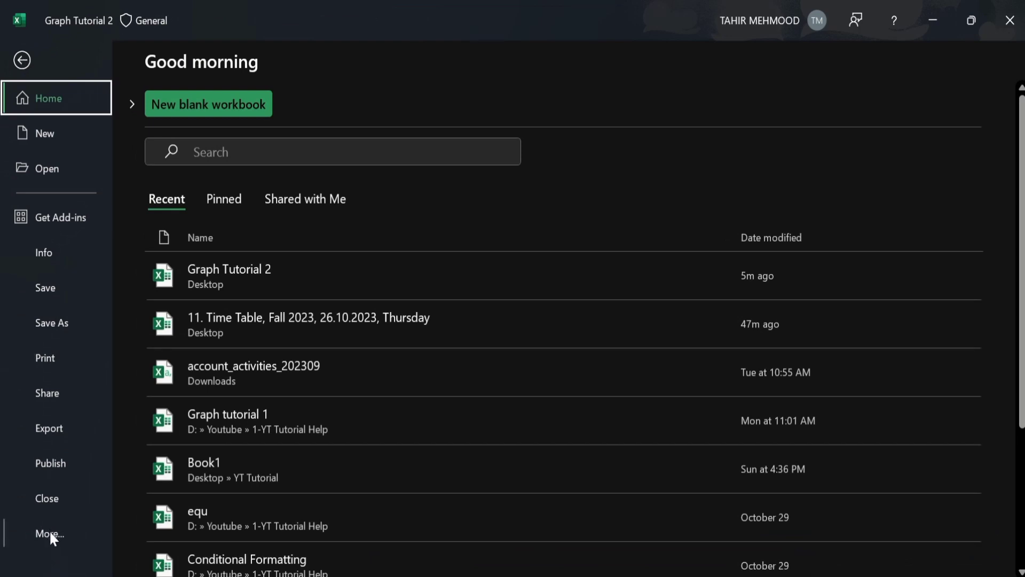
pyautogui.click(49, 532)
pyautogui.click(146, 463)
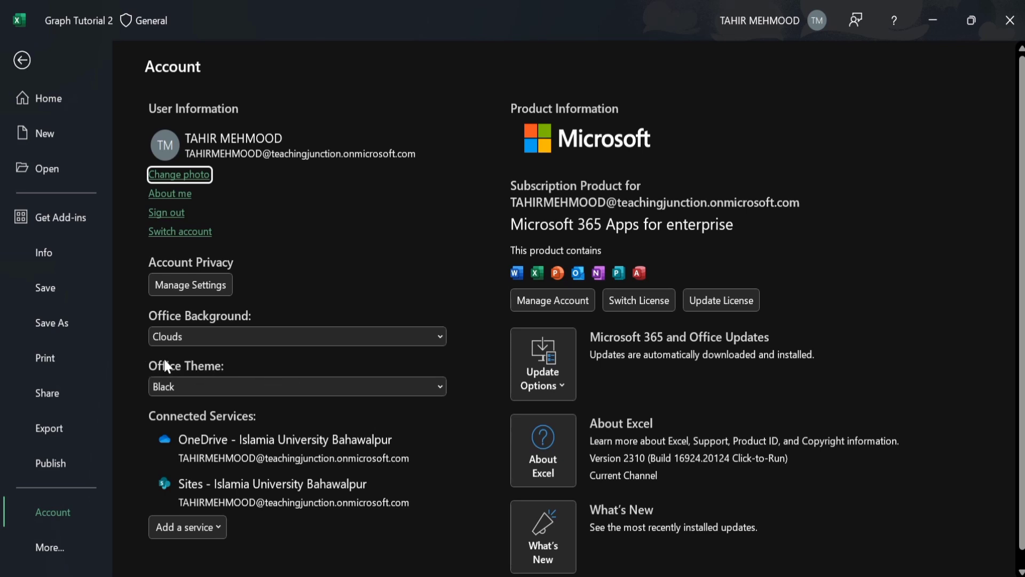
pyautogui.click(441, 389)
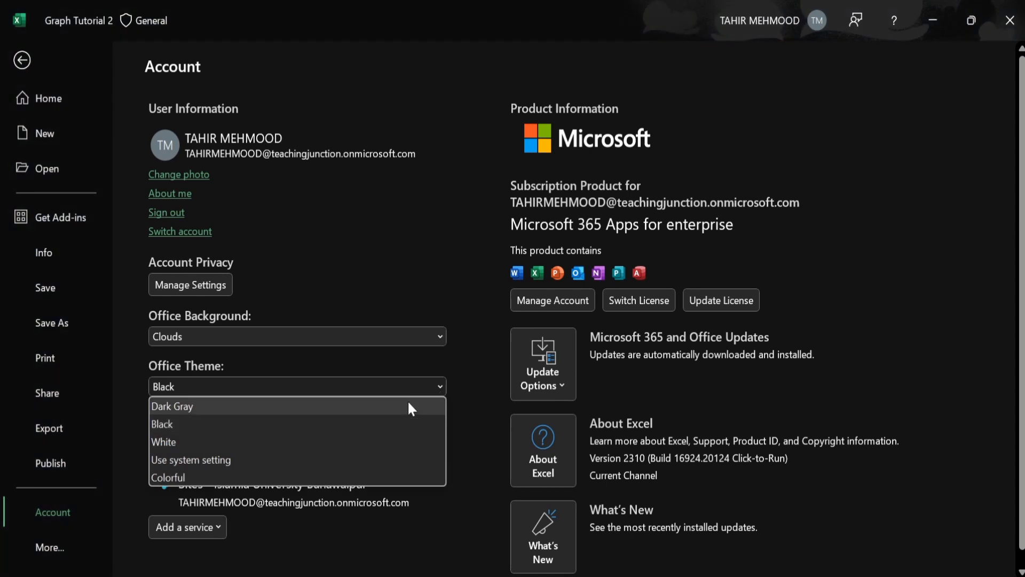
pyautogui.click(208, 479)
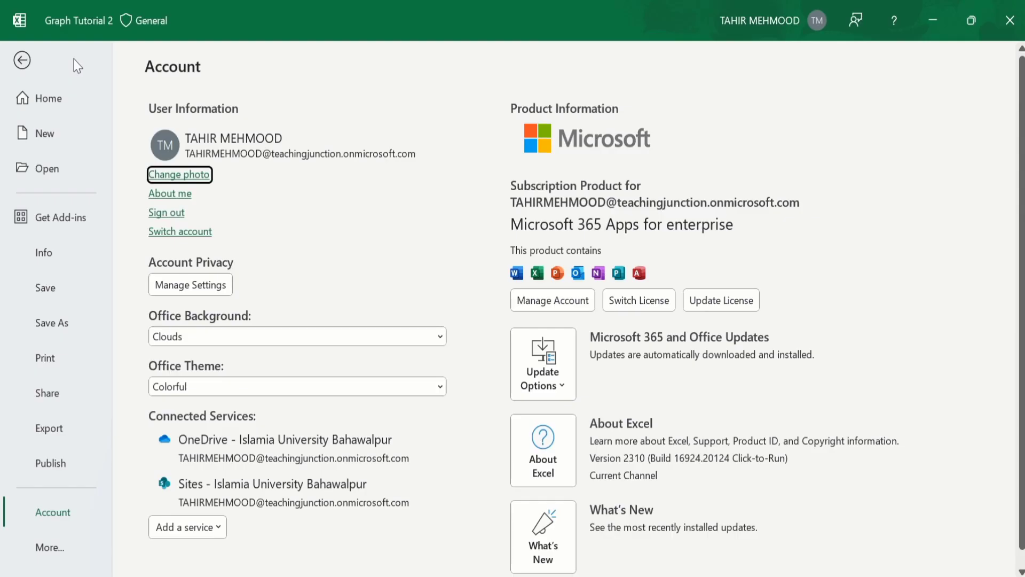
pyautogui.click(22, 60)
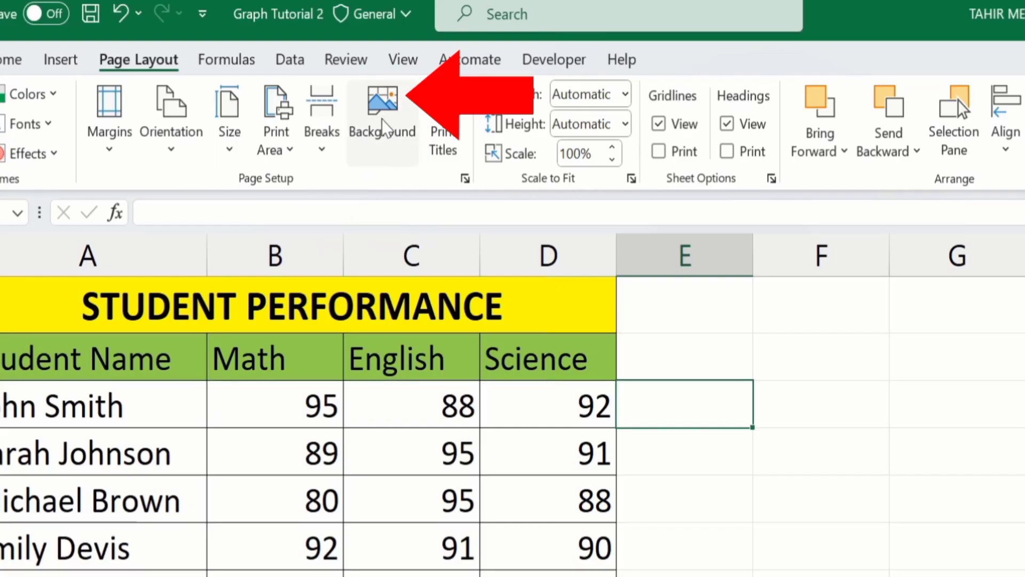
# Insert a plain black Bing image, searched as 'balck', as the sheet background
pyautogui.click(383, 122)
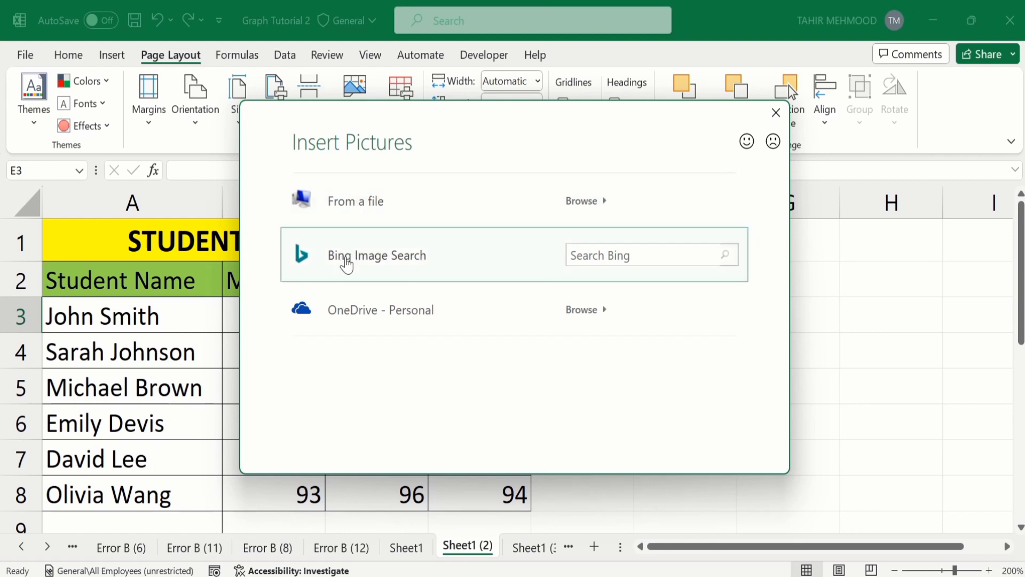
pyautogui.click(395, 262)
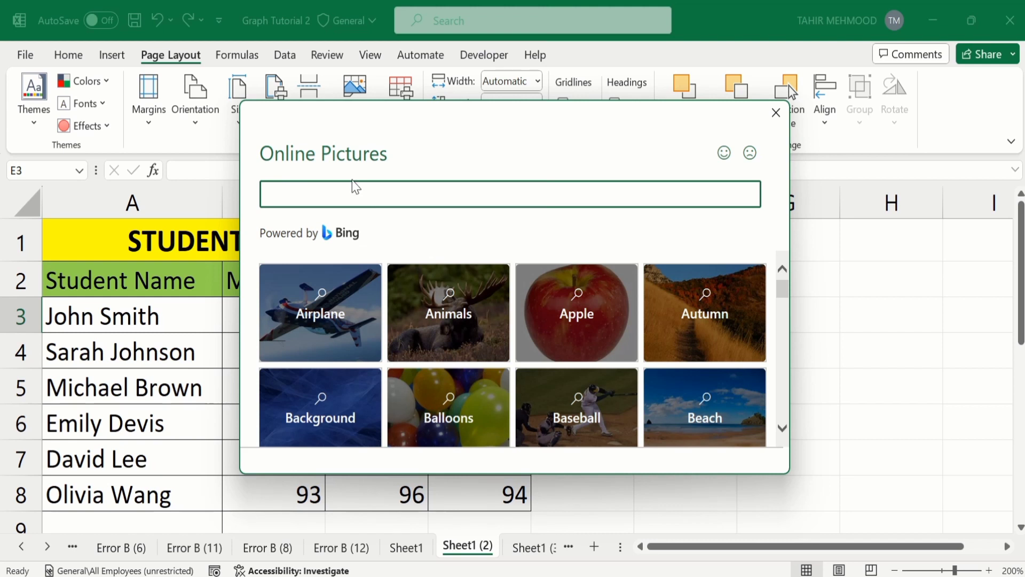
pyautogui.write('balck')
pyautogui.press('Return')
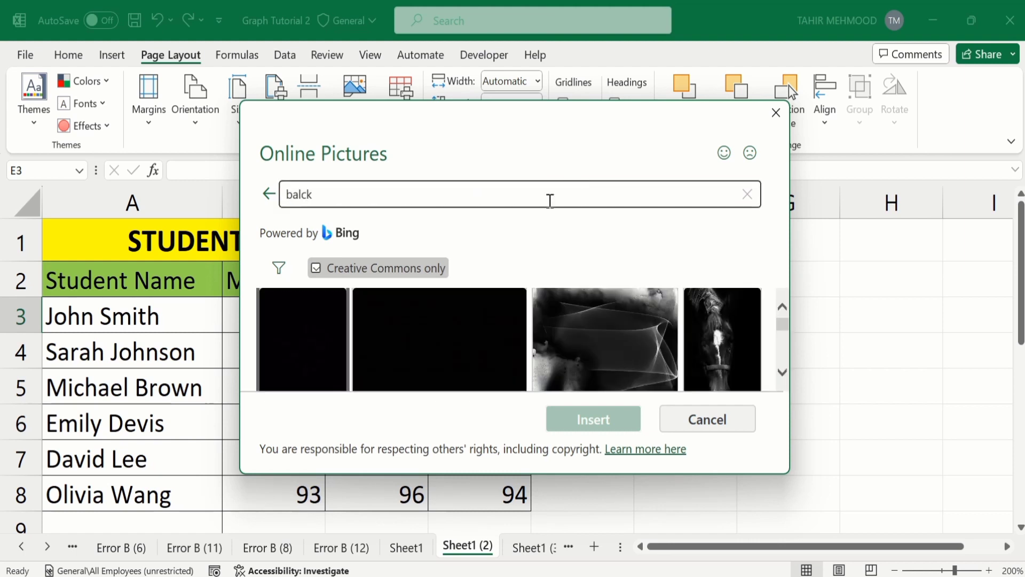
pyautogui.click(427, 342)
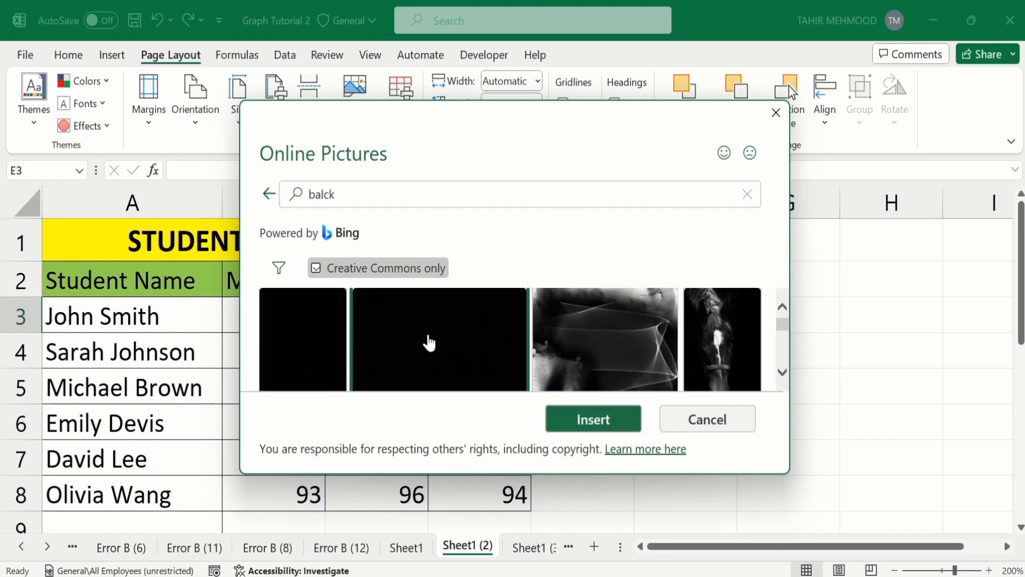
pyautogui.click(587, 420)
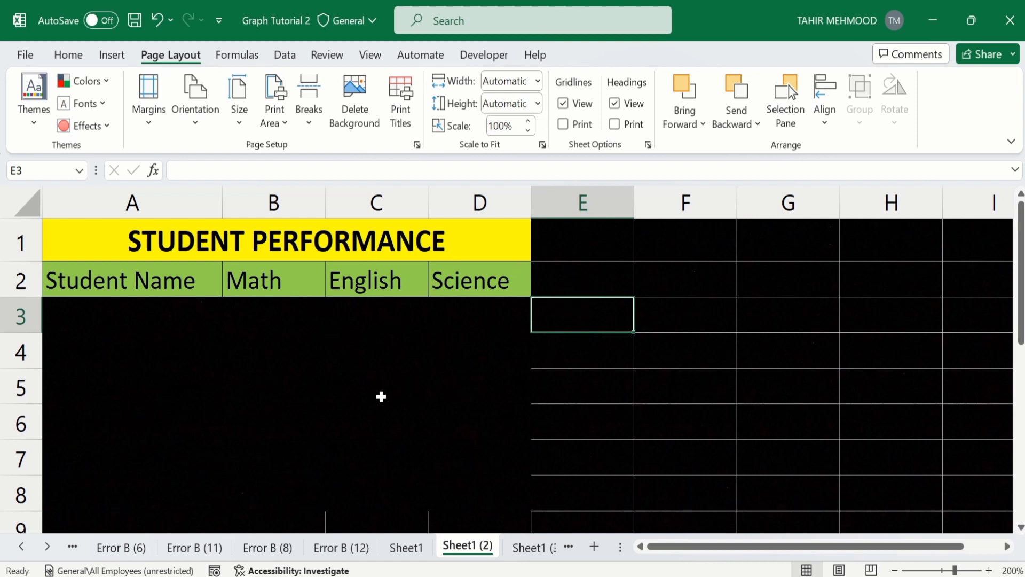
# Make the font colour of every cell on the sheet White
pyautogui.click(32, 206)
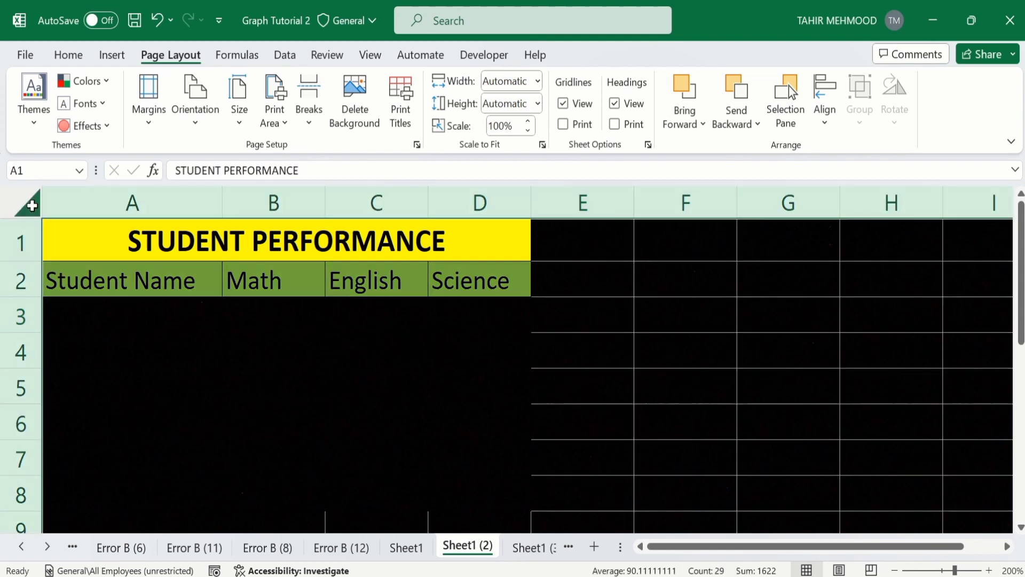
pyautogui.click(68, 54)
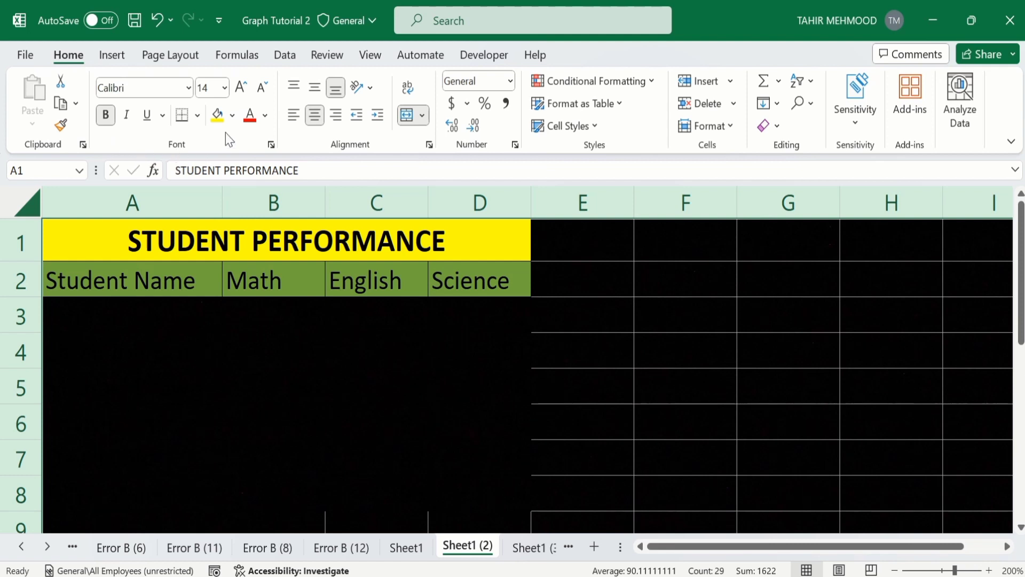
pyautogui.click(266, 115)
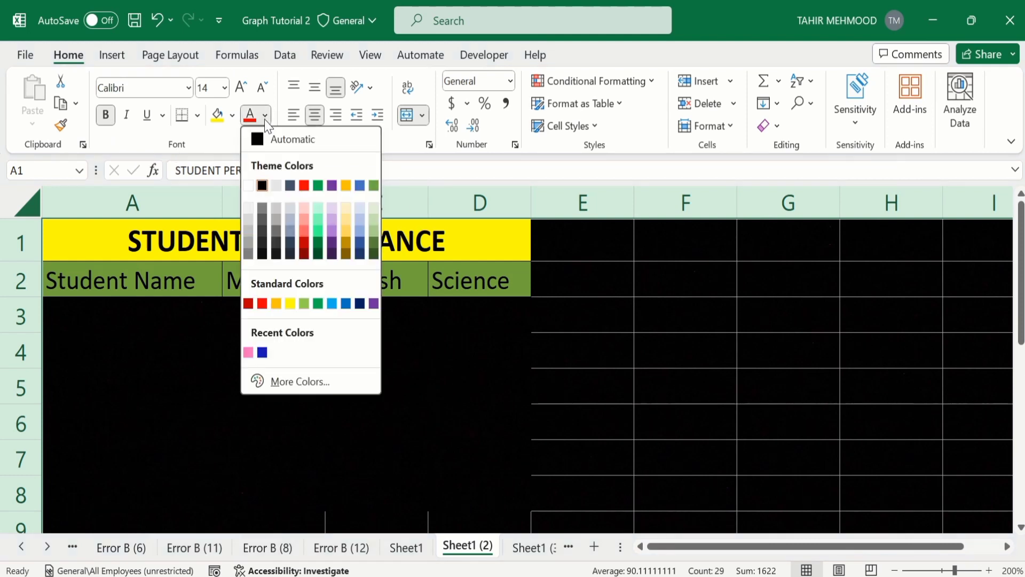
pyautogui.click(248, 185)
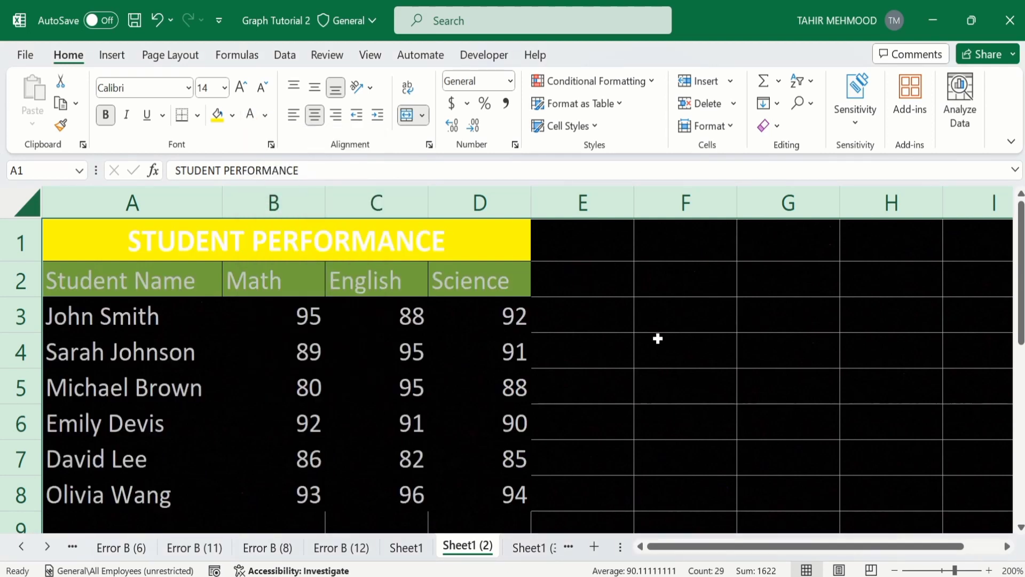
pyautogui.click(608, 340)
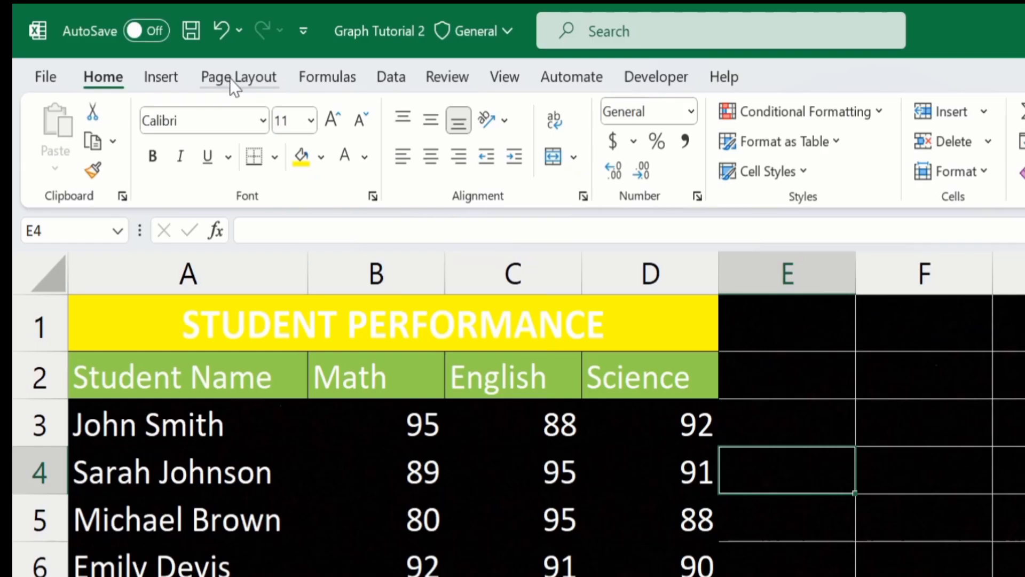
# Delete the sheet background and reset the font colour of all cells to Automatic
pyautogui.click(166, 56)
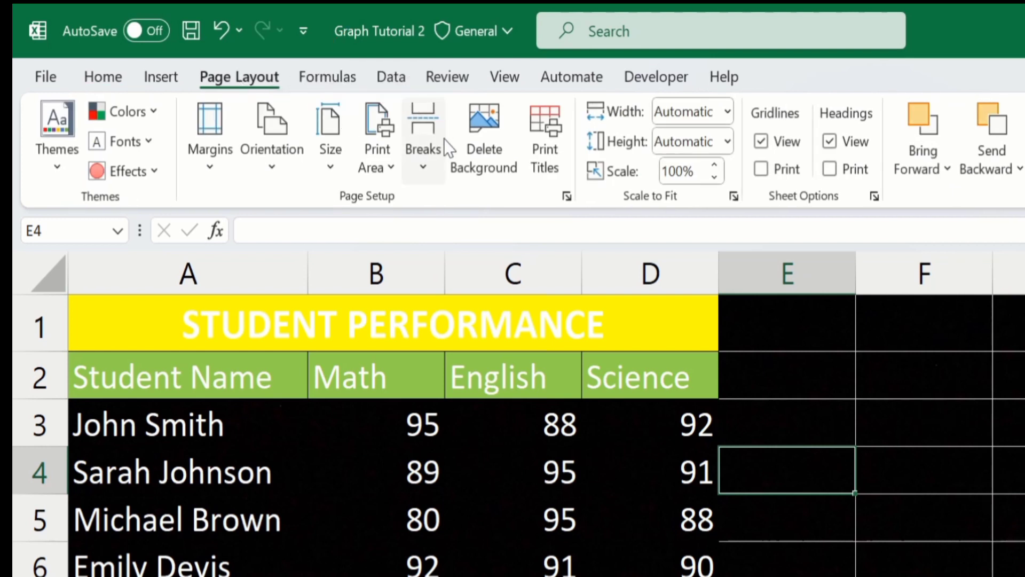
pyautogui.click(492, 138)
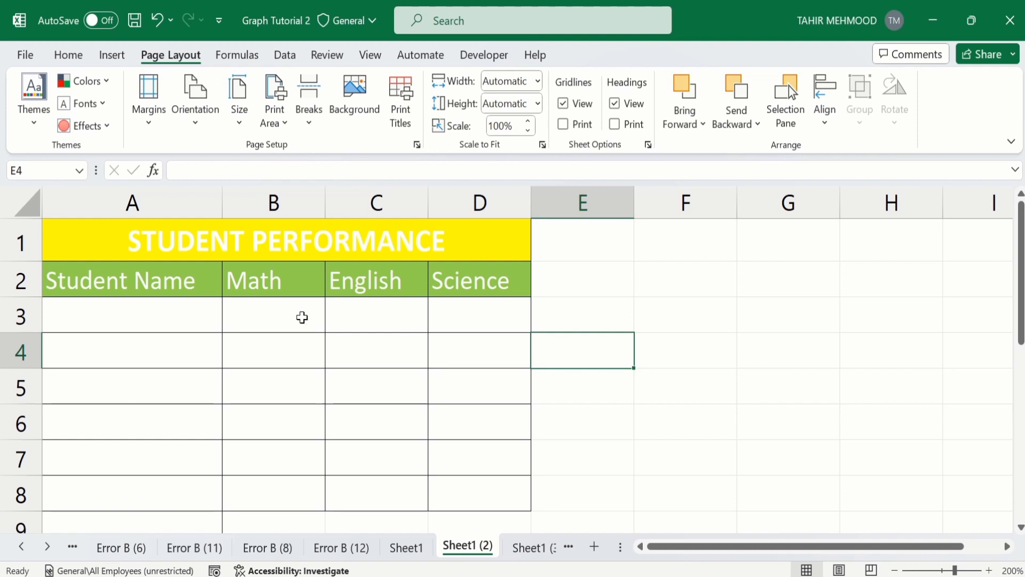
pyautogui.click(34, 207)
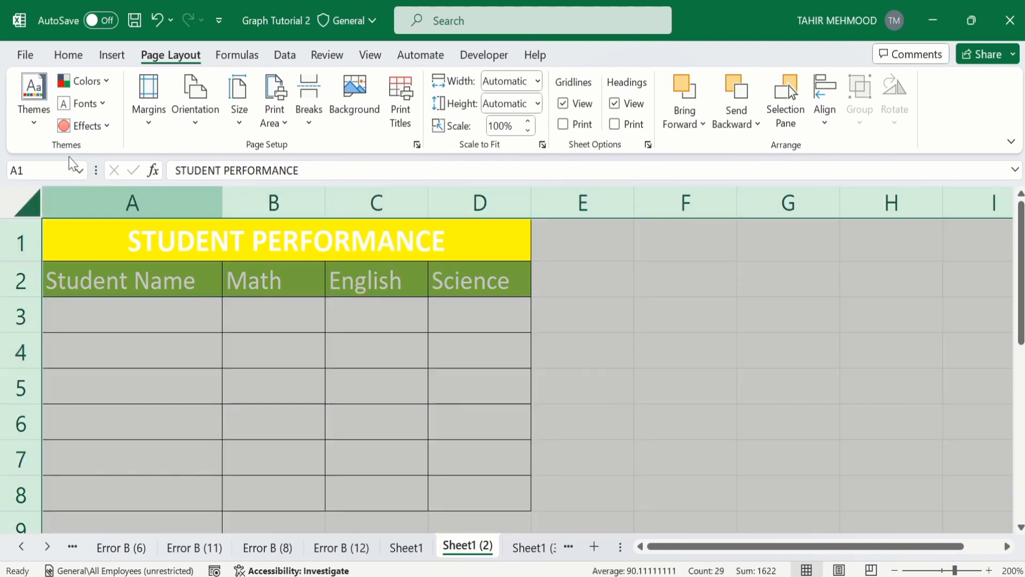
pyautogui.click(75, 60)
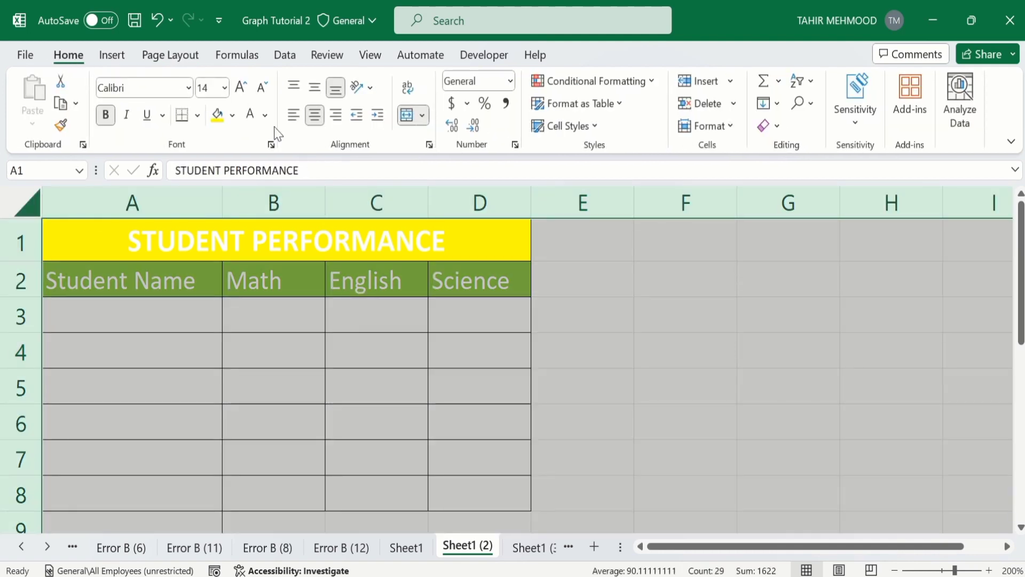
pyautogui.click(264, 115)
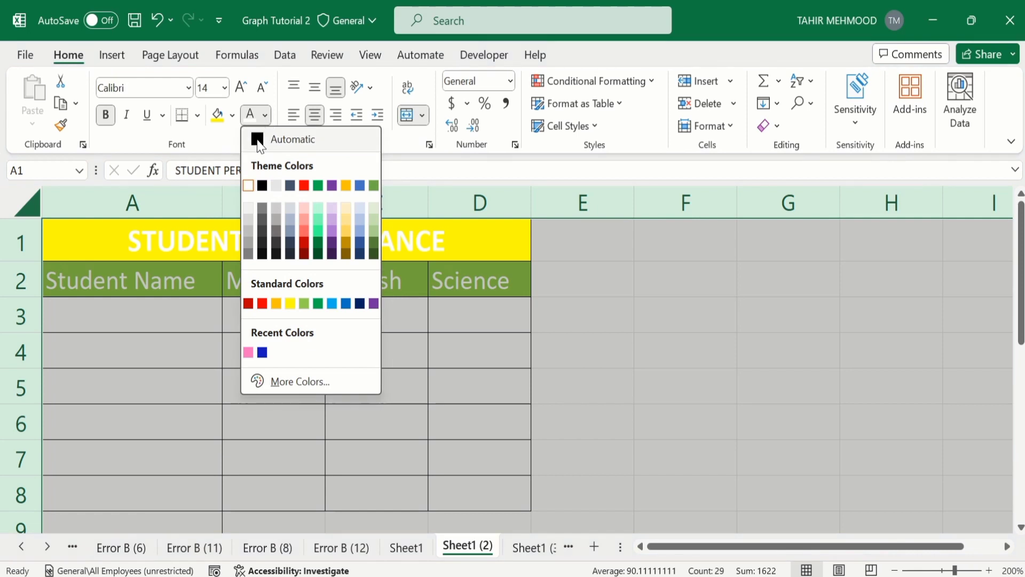
pyautogui.click(258, 140)
pyautogui.click(606, 324)
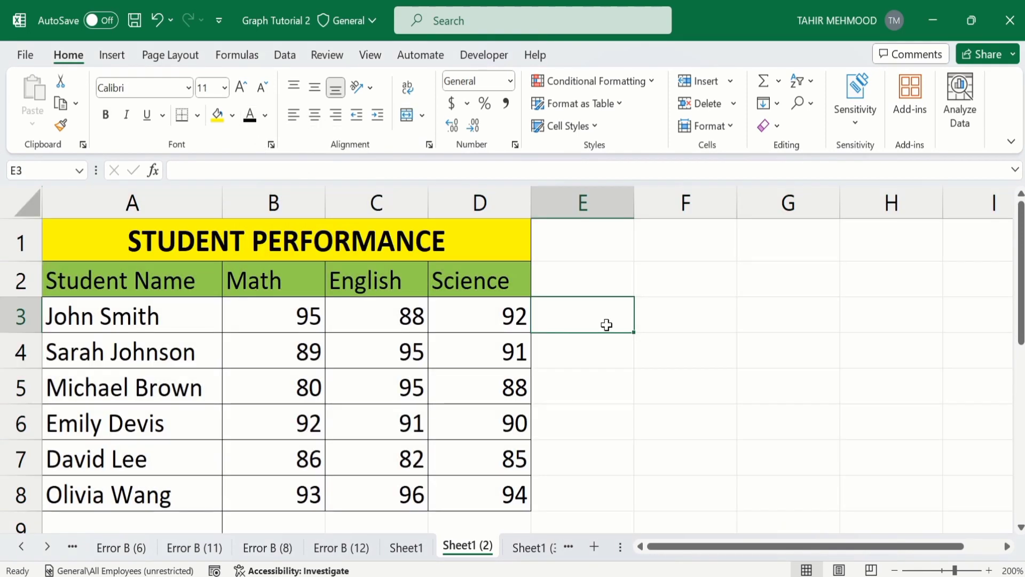